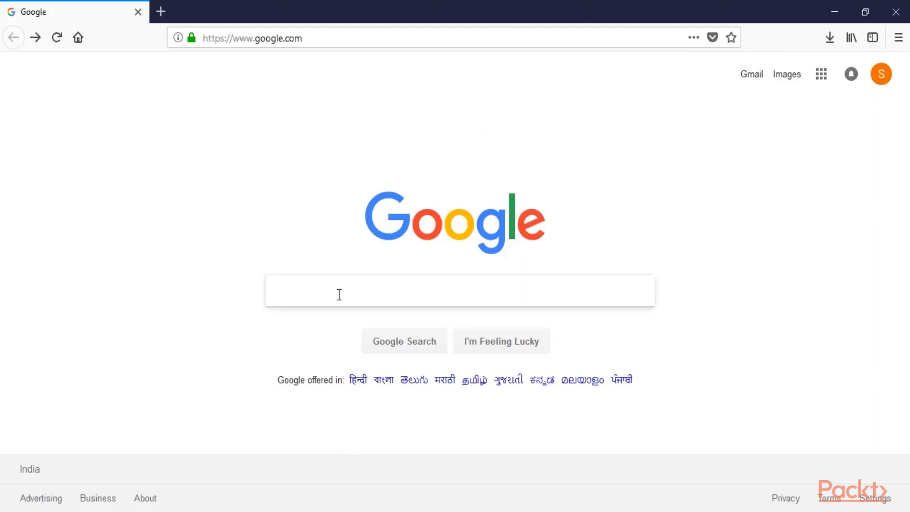
# Search Google for 'download dex2jar tool' and open the first SourceForge dex2jar result
pyautogui.write('downloa')
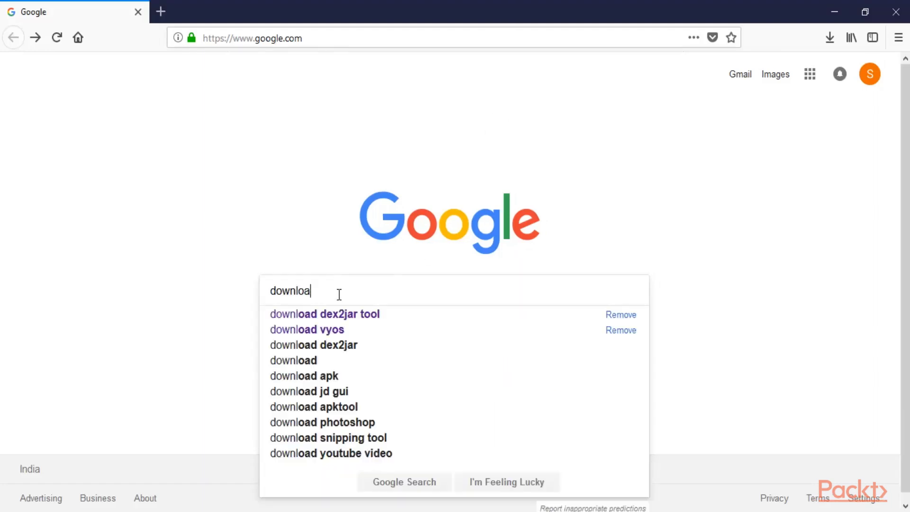
pyautogui.write('d dex2j')
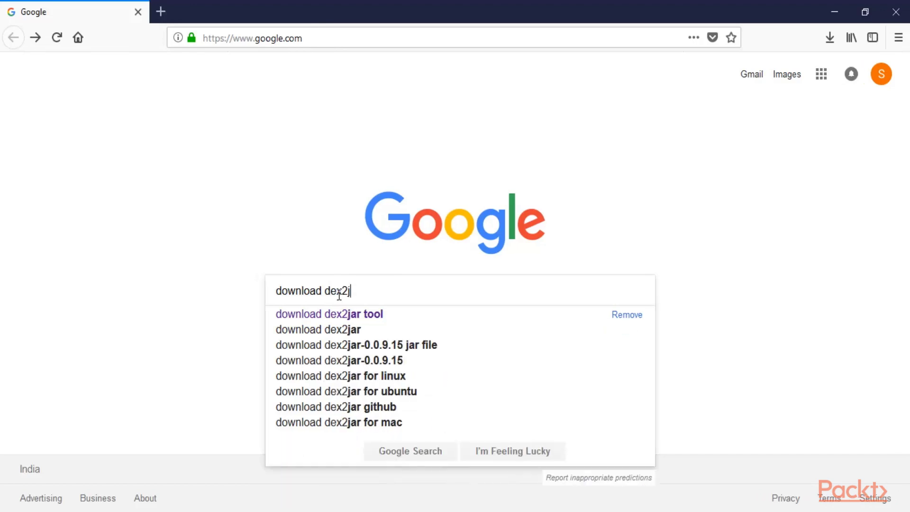
pyautogui.write('ar tool')
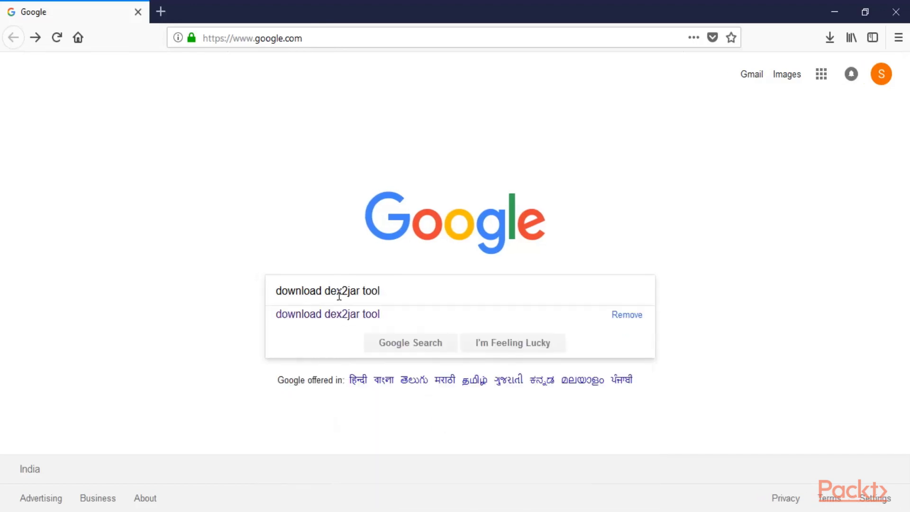
pyautogui.press('Return')
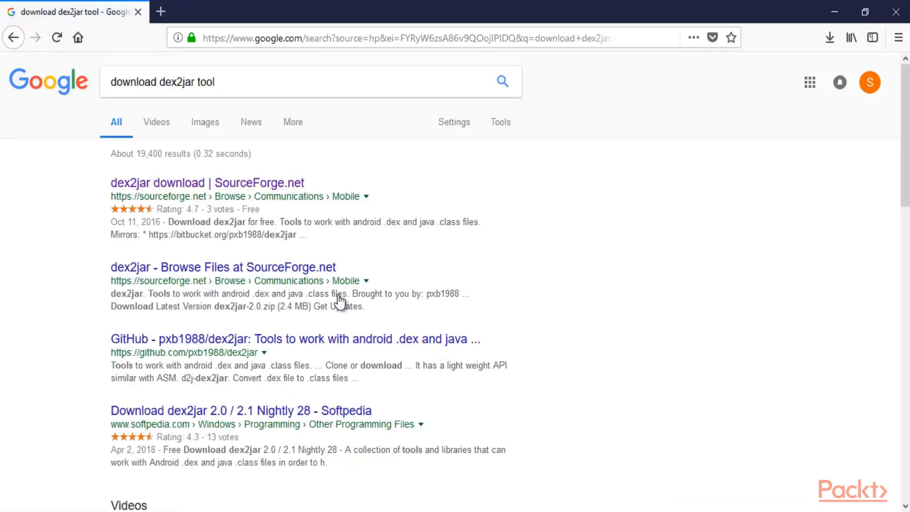
pyautogui.hotkey('ctrl', '+')
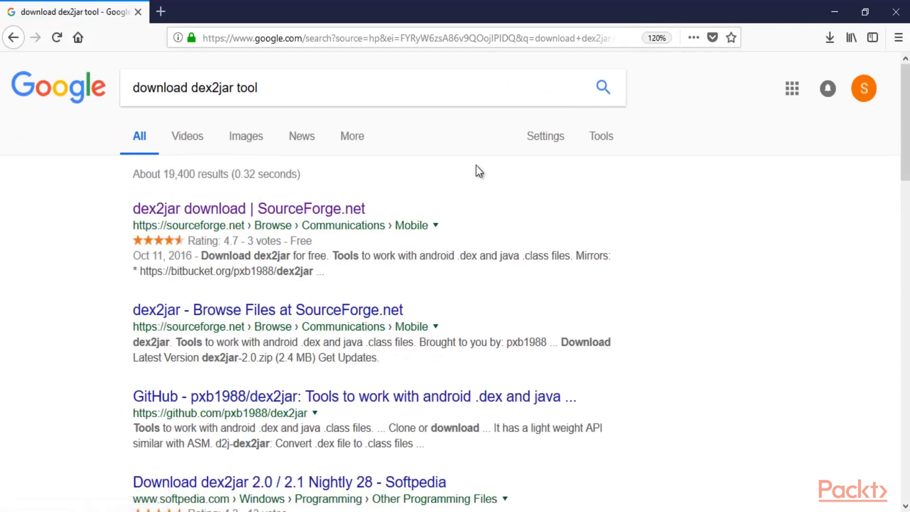
pyautogui.click(266, 210)
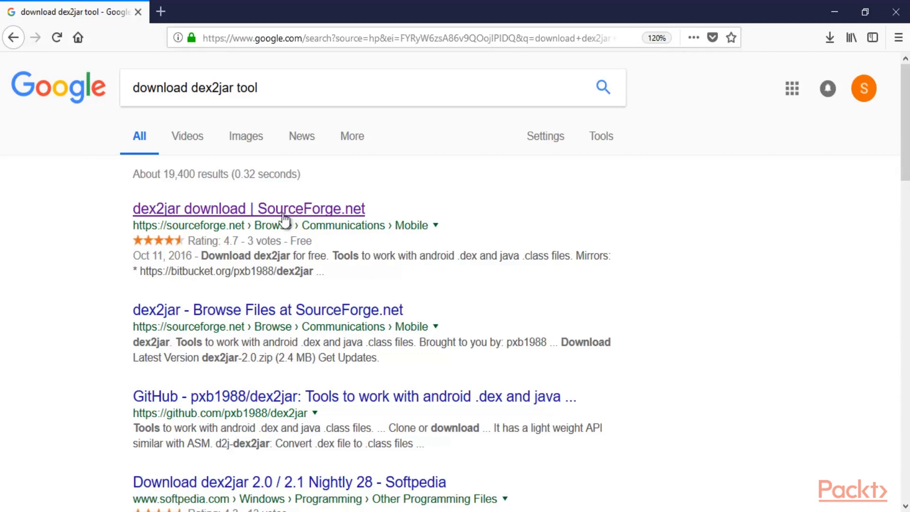
# Open the dex2jar SourceForge project page and start the dex2jar-2.0.zip download
pyautogui.click(296, 201)
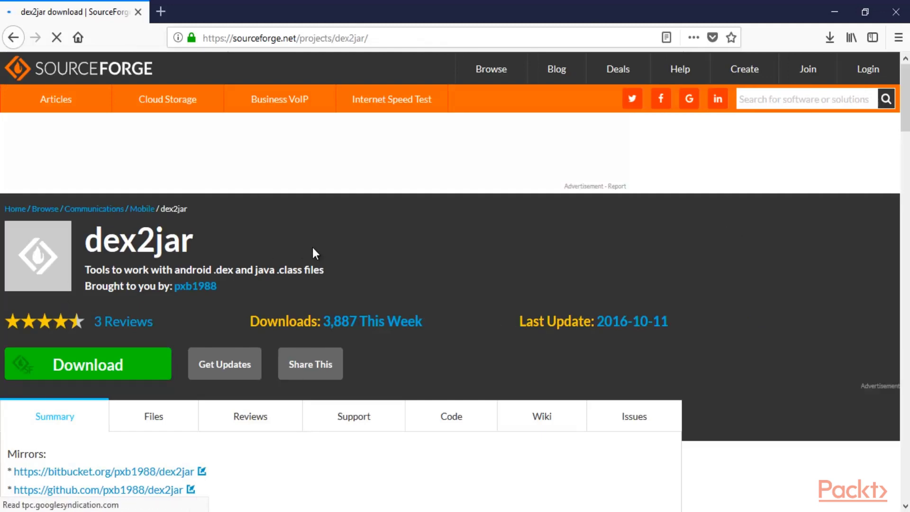
pyautogui.scroll(-5, 317, 224)
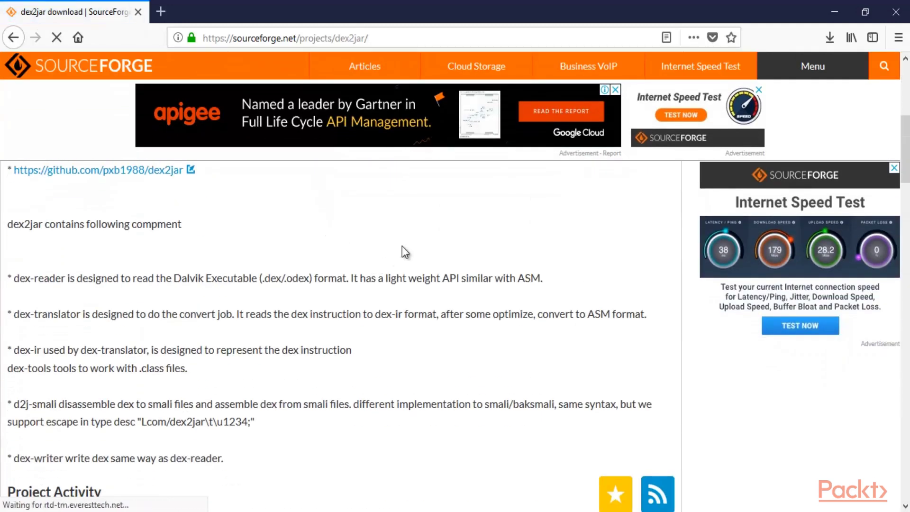
pyautogui.scroll(3, 272, 249)
pyautogui.scroll(4, 273, 249)
pyautogui.click(63, 375)
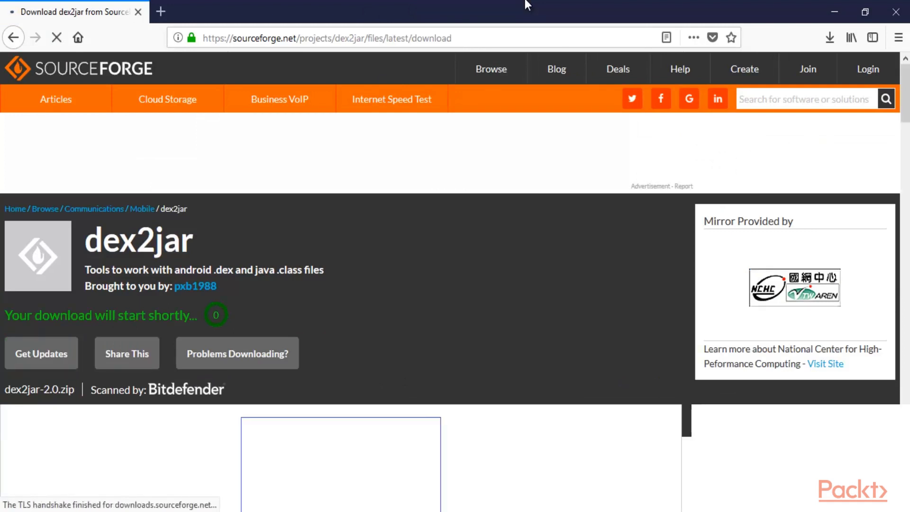
# Open the Downloads folder containing dex2jar-2.0(3).zip from Firefox's downloads list
pyautogui.click(829, 38)
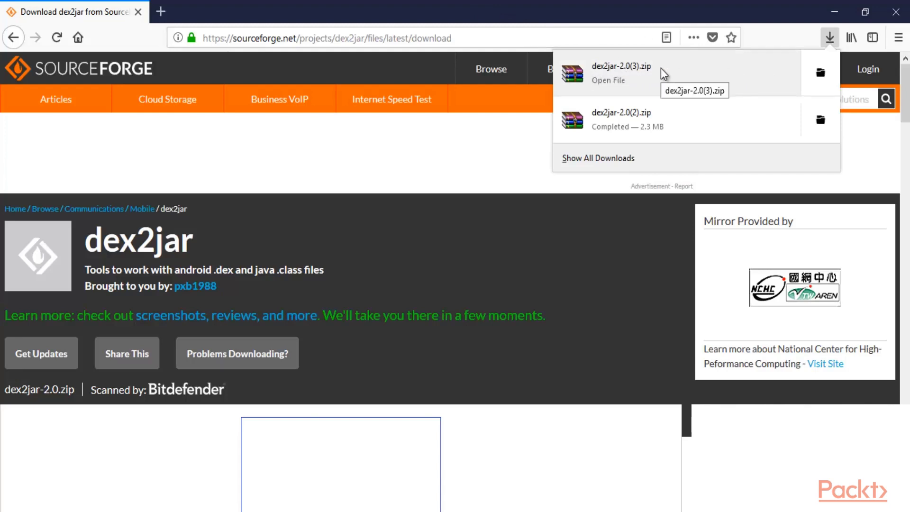
pyautogui.click(821, 72)
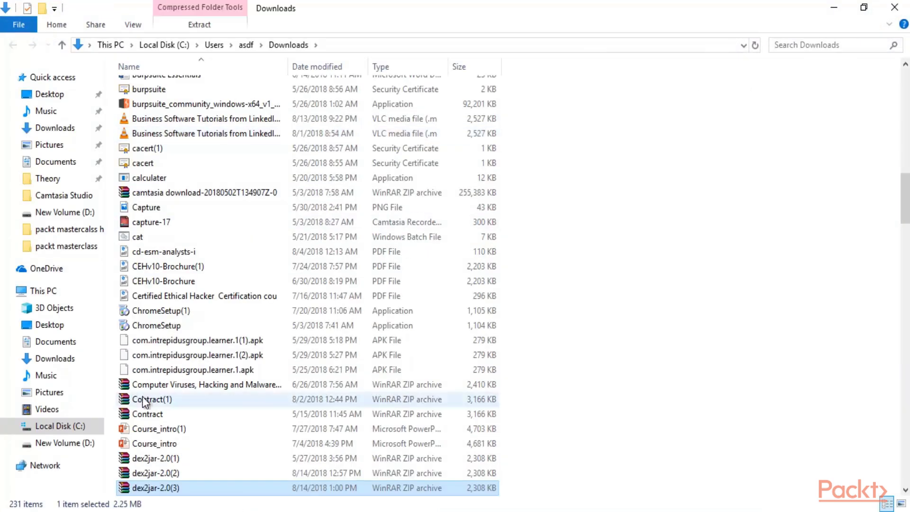
# Copy the dex2jar-2.0(3) archive and open the Users folder on Local Disk (C:)
pyautogui.rightClick(168, 487)
pyautogui.click(205, 404)
pyautogui.click(65, 443)
pyautogui.click(73, 426)
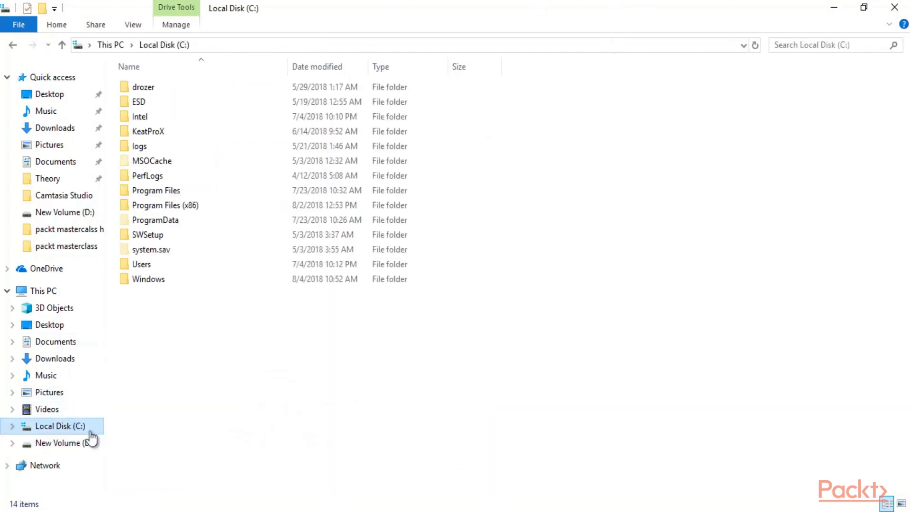
pyautogui.doubleClick(159, 263)
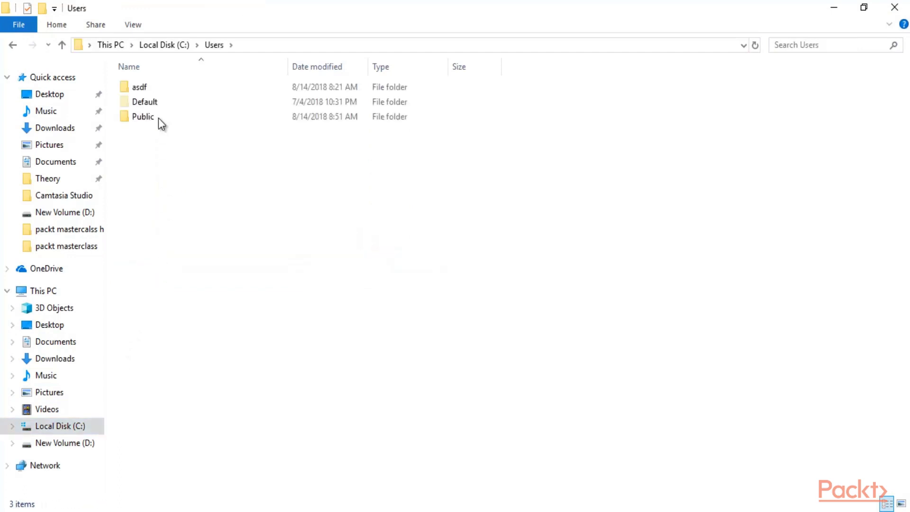
# Browse from the user profile through AppData\Local\Android\Sdk into platform-tools
pyautogui.click(172, 87)
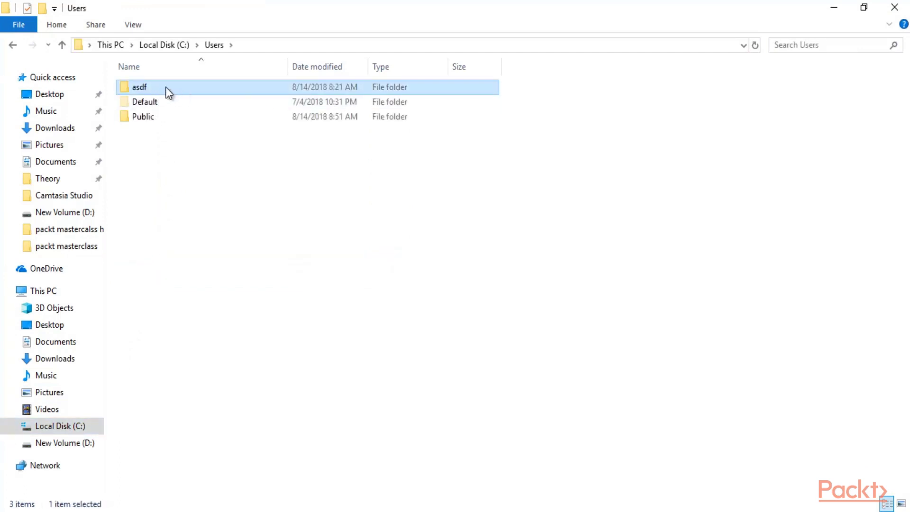
pyautogui.doubleClick(168, 90)
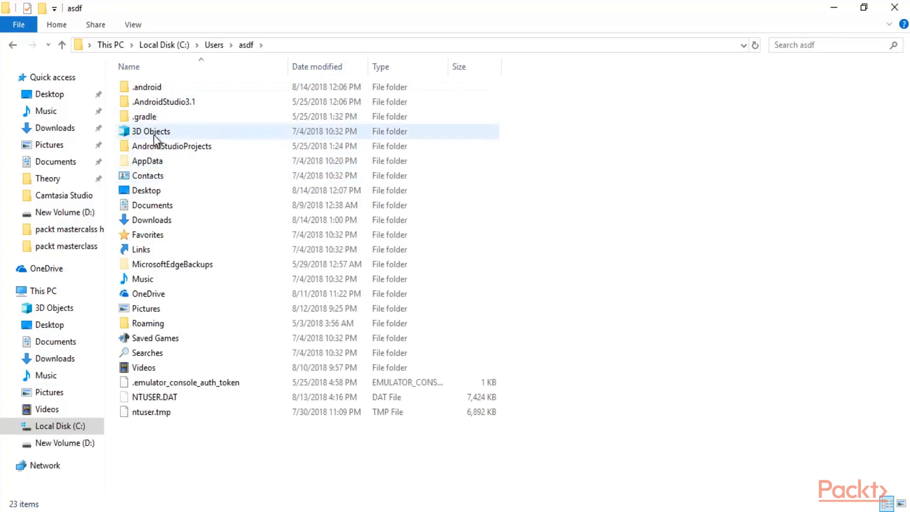
pyautogui.doubleClick(153, 163)
pyautogui.doubleClick(160, 101)
pyautogui.click(160, 121)
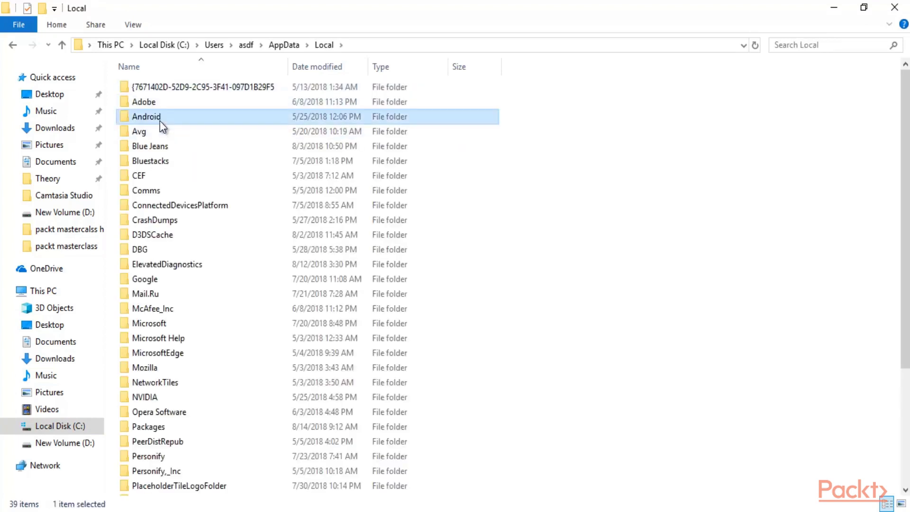
pyautogui.doubleClick(160, 121)
pyautogui.doubleClick(182, 88)
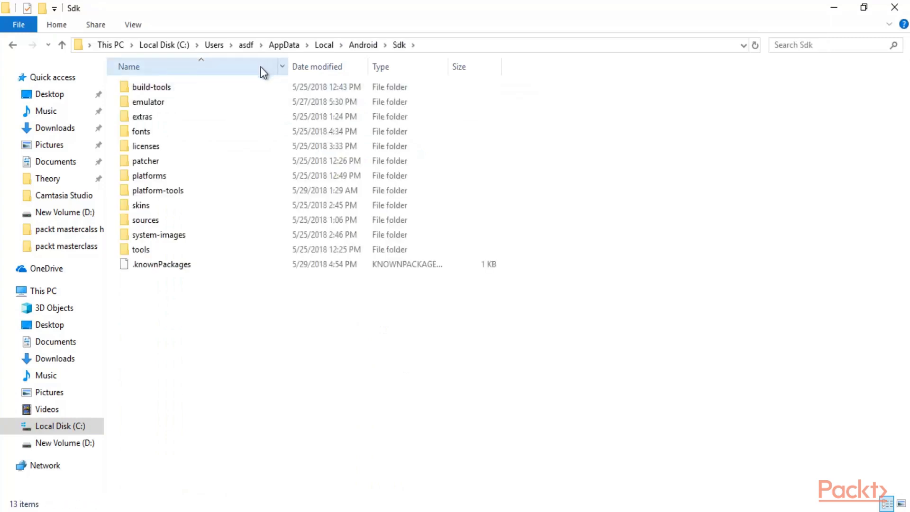
pyautogui.doubleClick(158, 190)
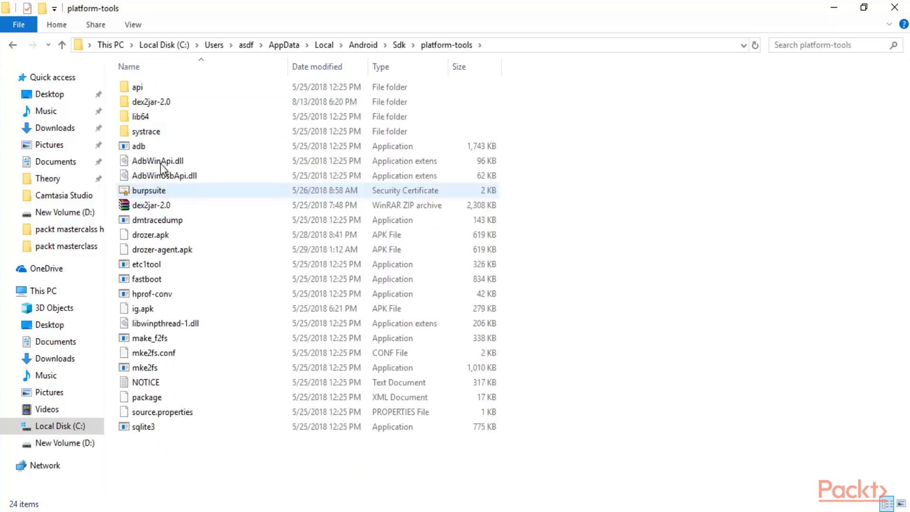
pyautogui.rightClick(557, 152)
pyautogui.click(548, 156)
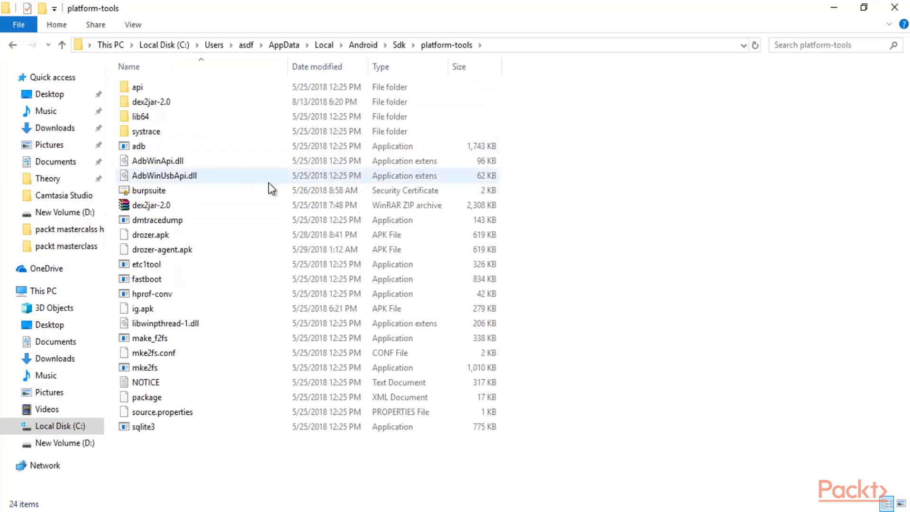
pyautogui.click(167, 207)
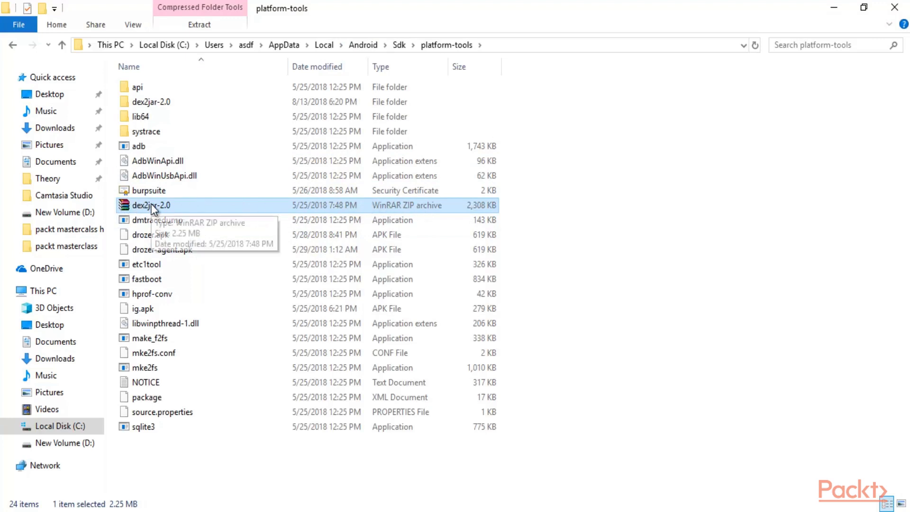
pyautogui.rightClick(186, 208)
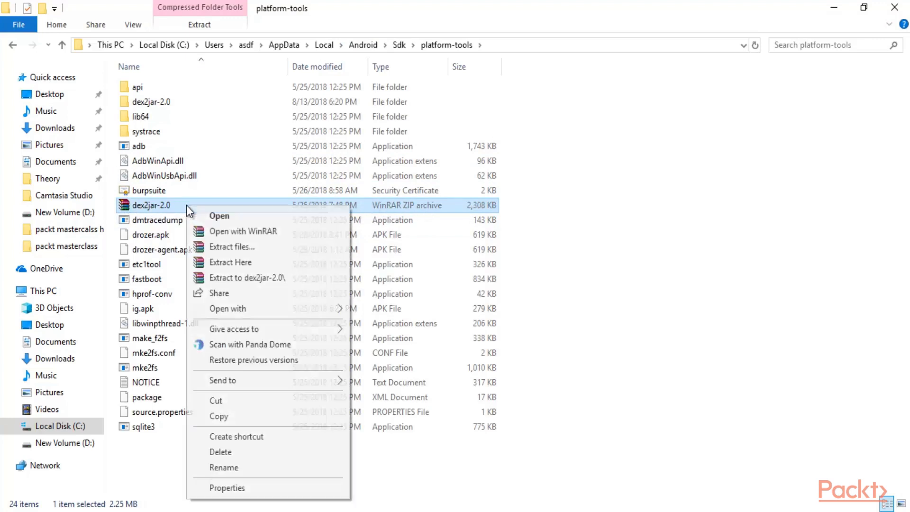
pyautogui.press('Escape')
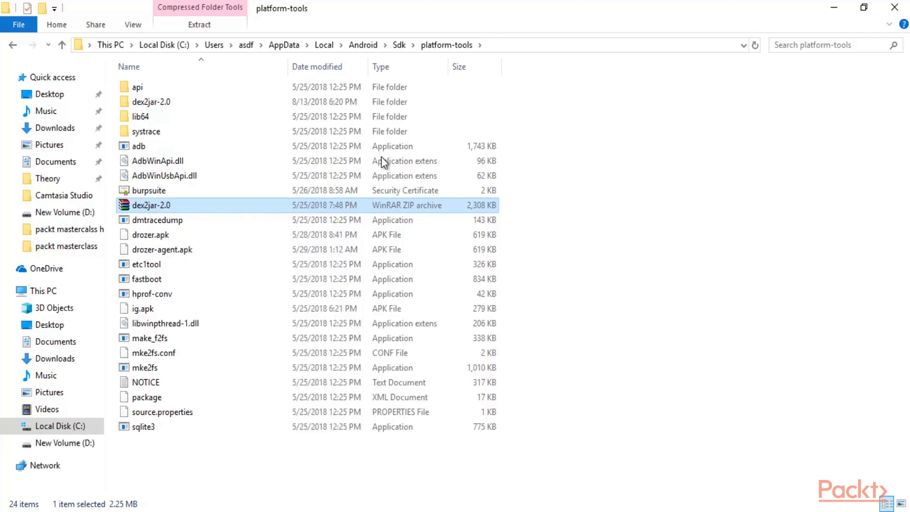
pyautogui.click(145, 102)
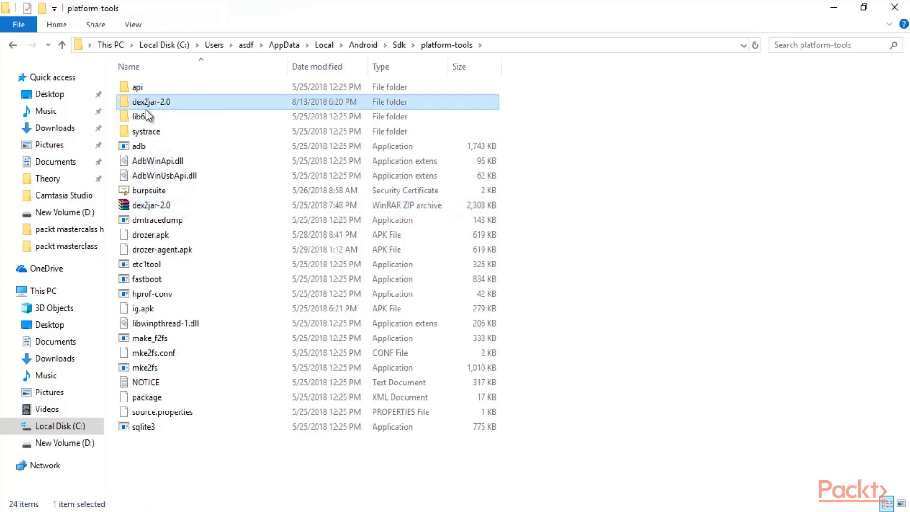
# Open the dex2jar-2.0 folder and select the ig.apk input file
pyautogui.doubleClick(173, 102)
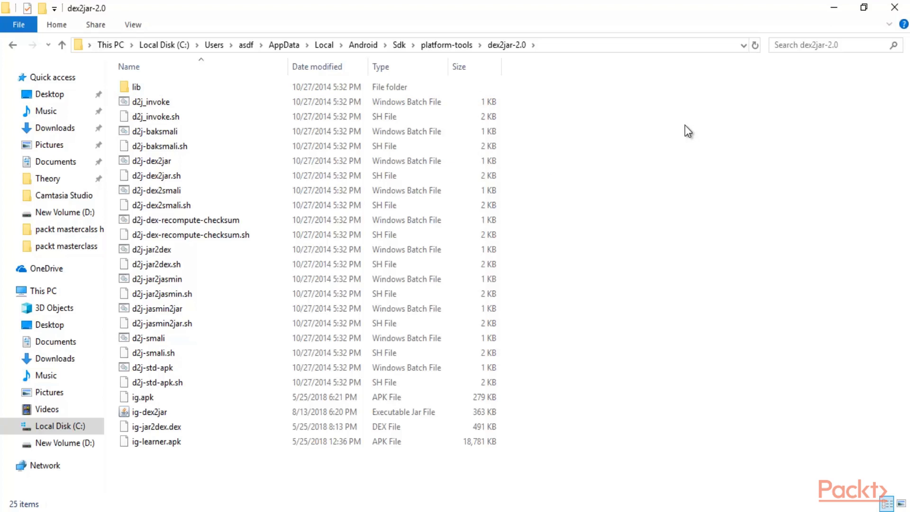
pyautogui.rightClick(640, 153)
pyautogui.click(533, 136)
pyautogui.click(151, 398)
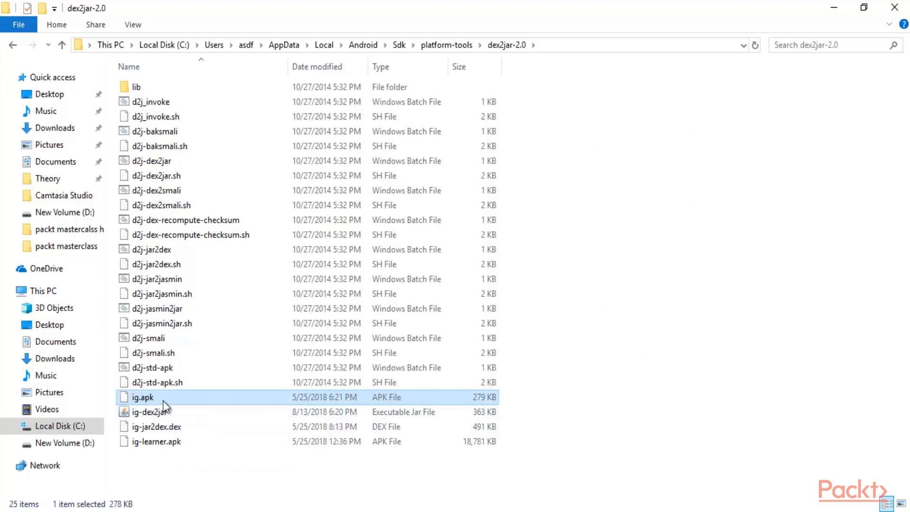
# Delete the old ig-dex2jar output from the dex2jar-2.0 folder
pyautogui.rightClick(221, 395)
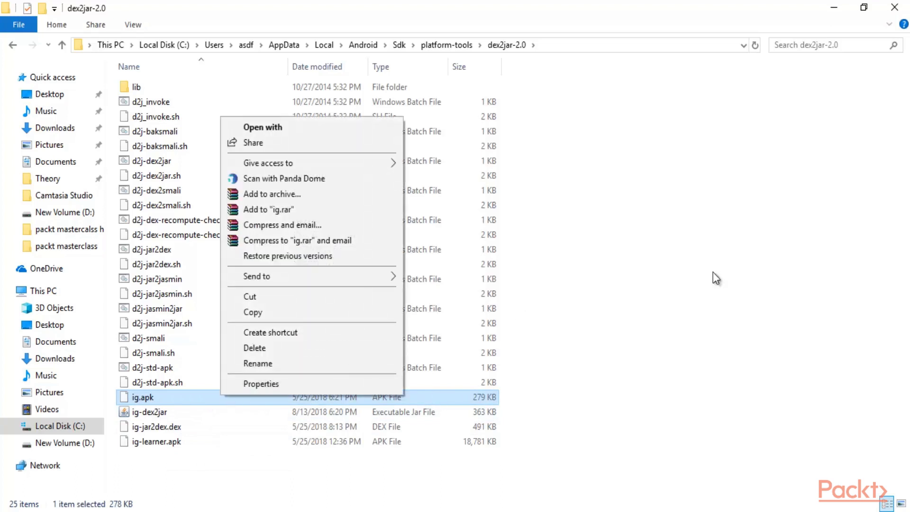
pyautogui.click(519, 310)
pyautogui.click(235, 412)
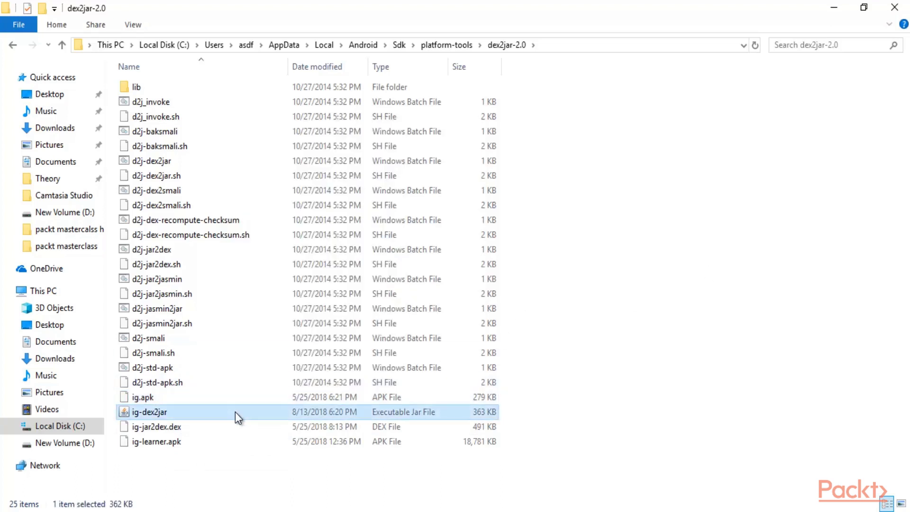
pyautogui.press('Delete')
pyautogui.click(467, 353)
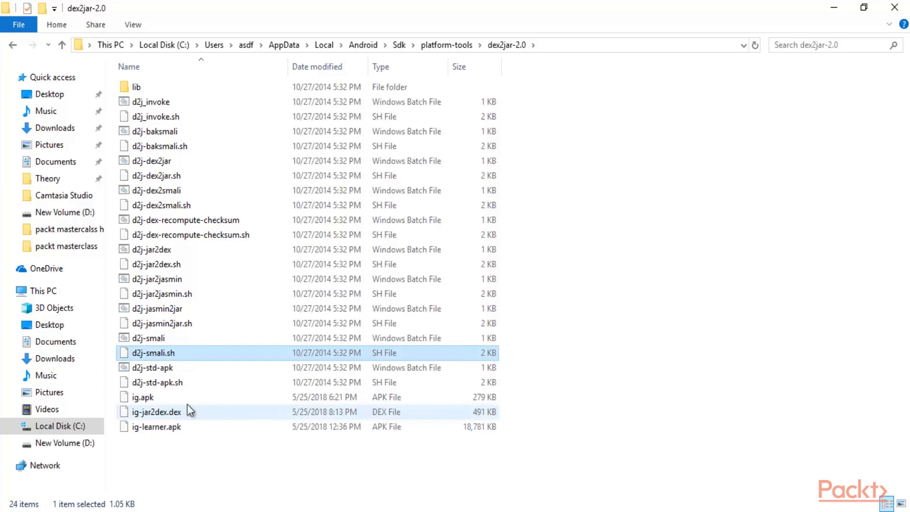
# Reselect ig.apk, go up to platform-tools, and select the dex2jar-2.0 zip archive
pyautogui.click(142, 399)
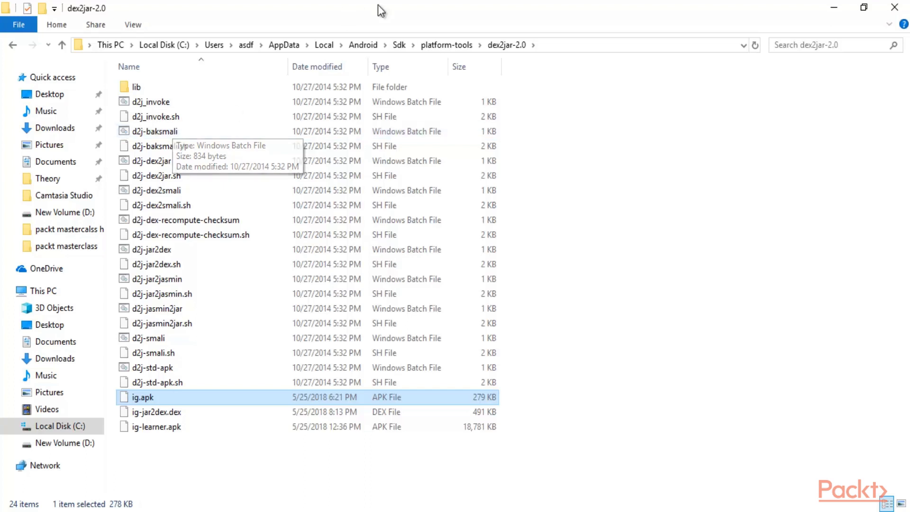
pyautogui.click(458, 45)
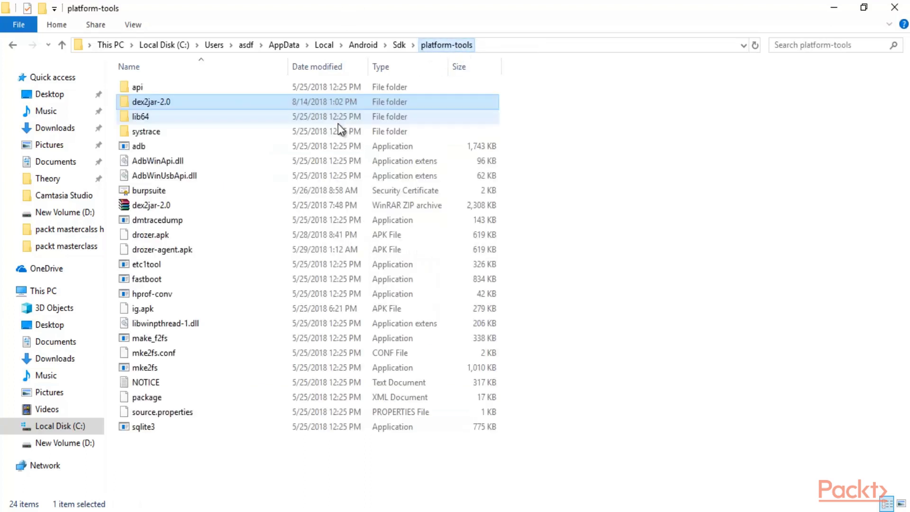
pyautogui.click(182, 206)
# Open the extracted dex2jar-2.0 folder rather than the zip archive
pyautogui.rightClick(181, 207)
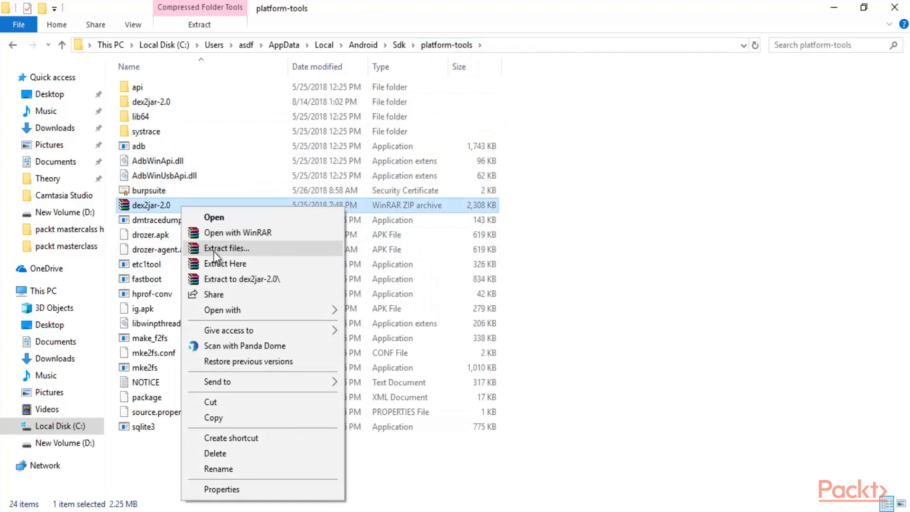
pyautogui.click(181, 102)
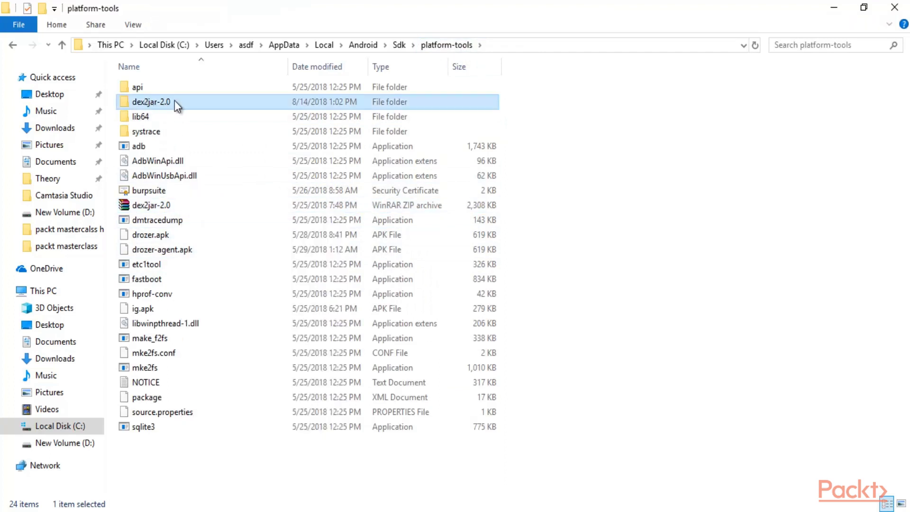
pyautogui.doubleClick(176, 101)
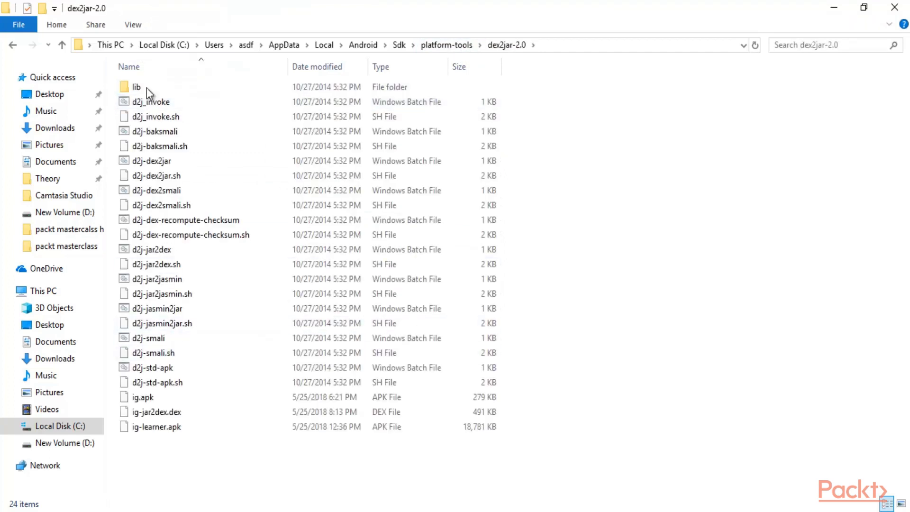
# Check ig.apk's size and view the folder's full path in the address bar
pyautogui.click(147, 398)
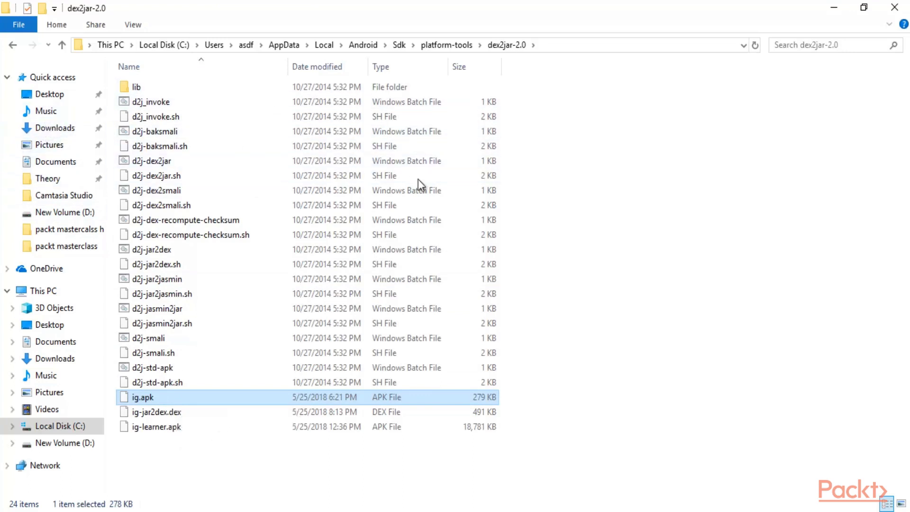
pyautogui.click(628, 276)
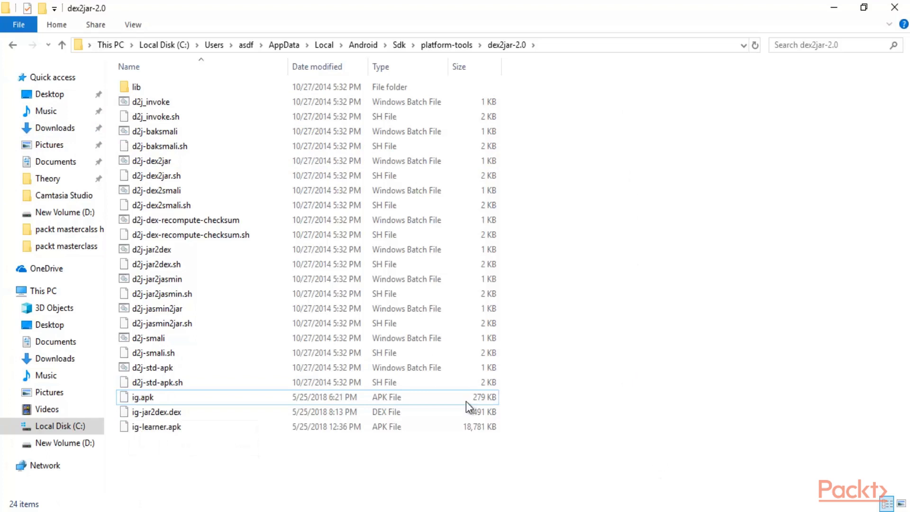
pyautogui.click(337, 393)
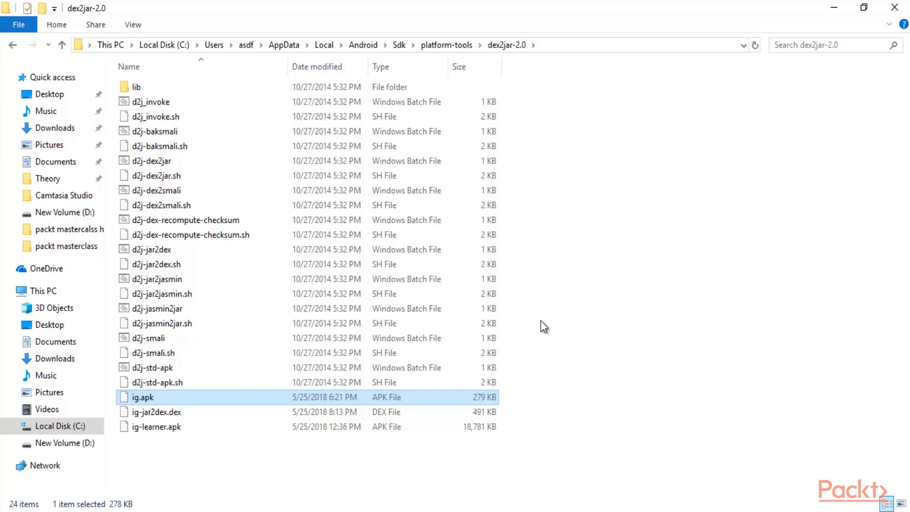
pyautogui.click(578, 45)
pyautogui.click(649, 137)
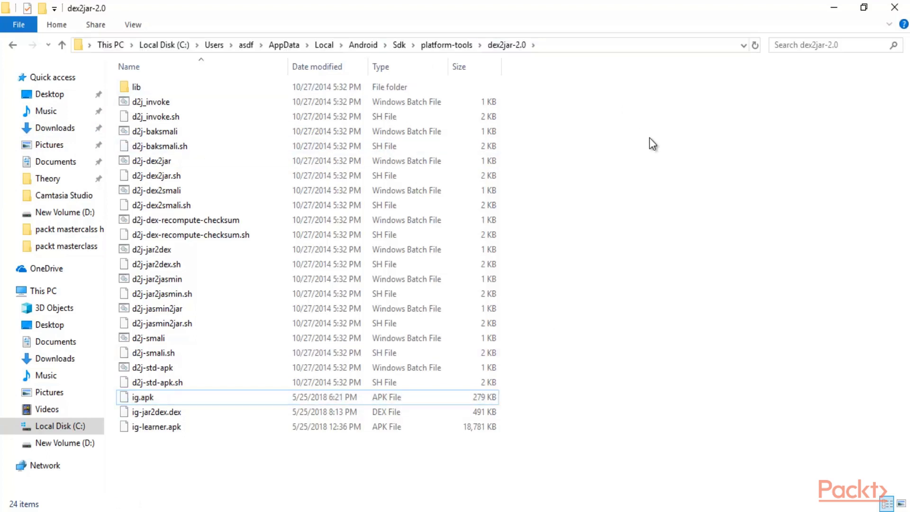
pyautogui.click(135, 401)
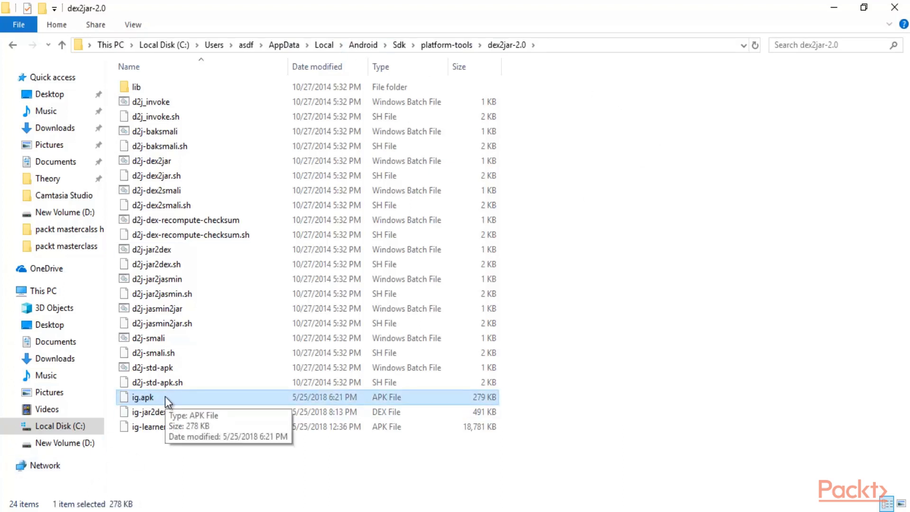
pyautogui.click(687, 258)
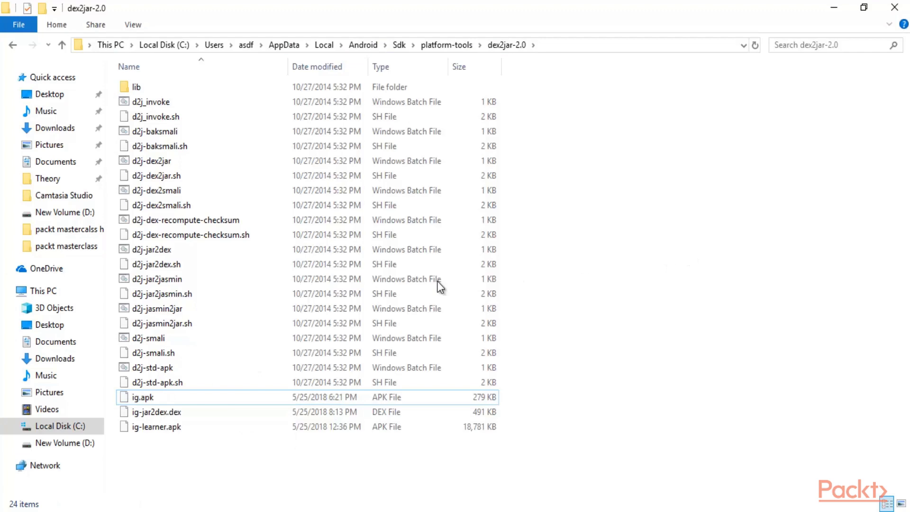
# Launch Command Prompt through a Start search for 'cmd' and reposition the console
pyautogui.press('super')
pyautogui.write('cmd')
pyautogui.press('Return')
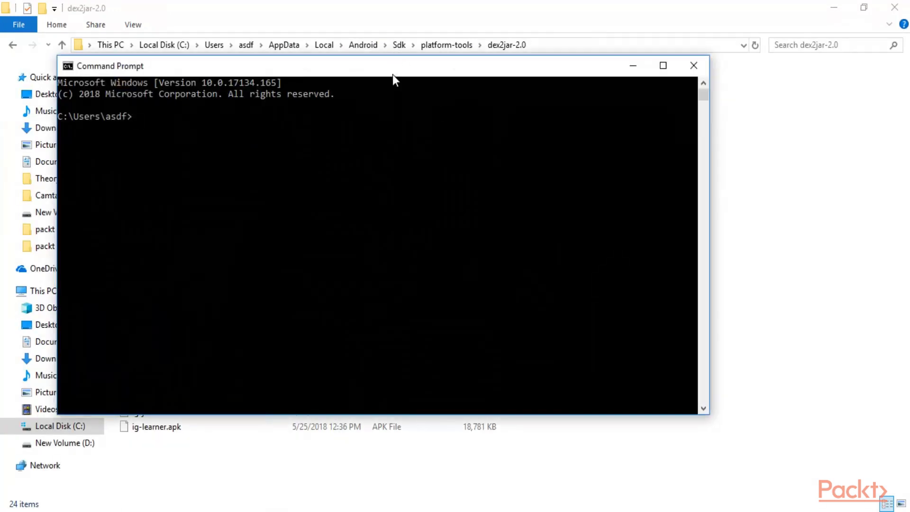
pyautogui.moveTo(393, 72); pyautogui.dragTo(453, 135)
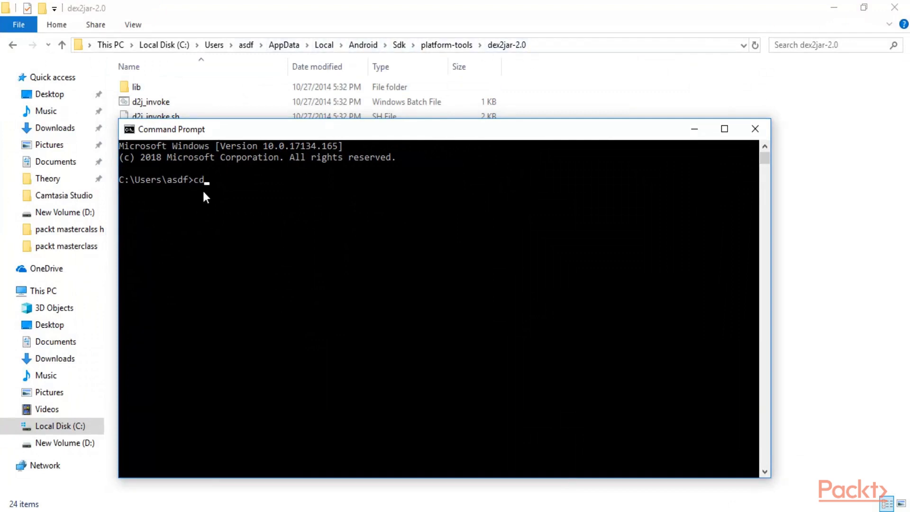
# Run cd Appdata/Local/Android/Sdk/platform-tools/dez2jar-2.0, with the folder name misspelled
pyautogui.write('cd Appdata/Local.')
pyautogui.press('BackSpace')
pyautogui.write('/Andro')
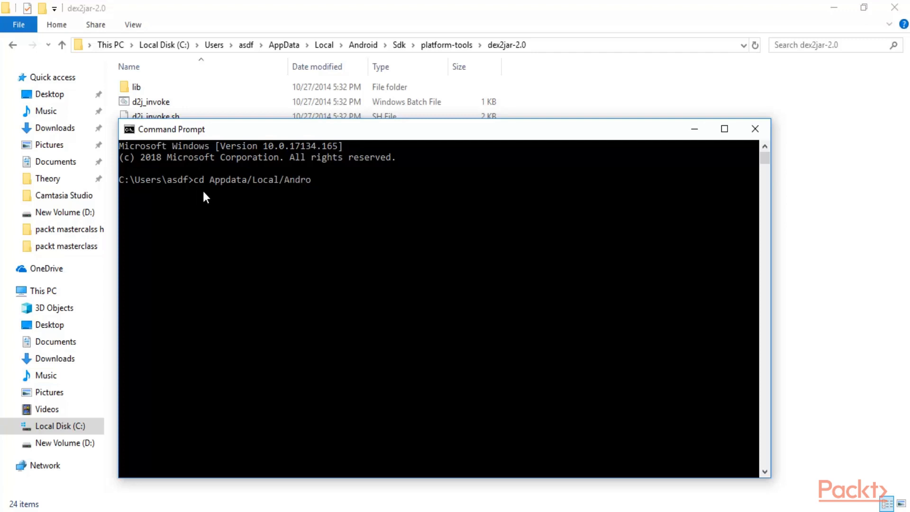
pyautogui.write('id/Sdk/platform-tools/')
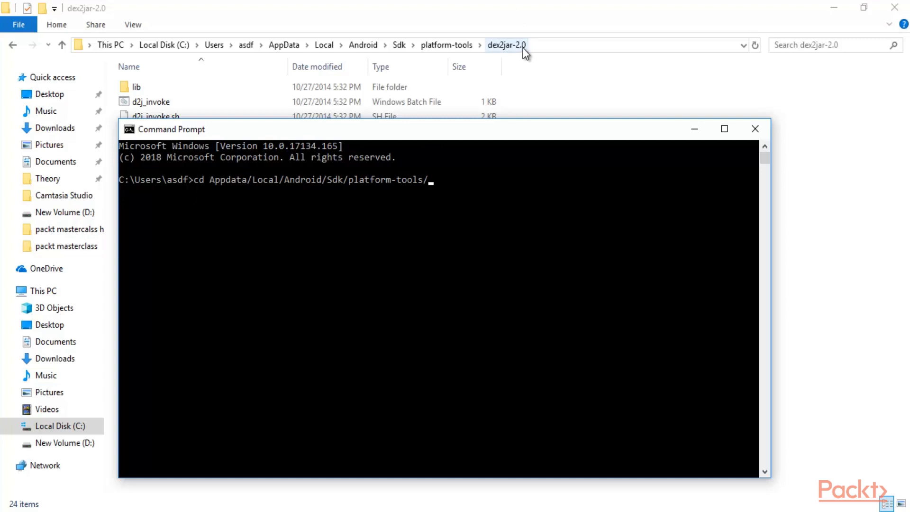
pyautogui.write('dez2jar')
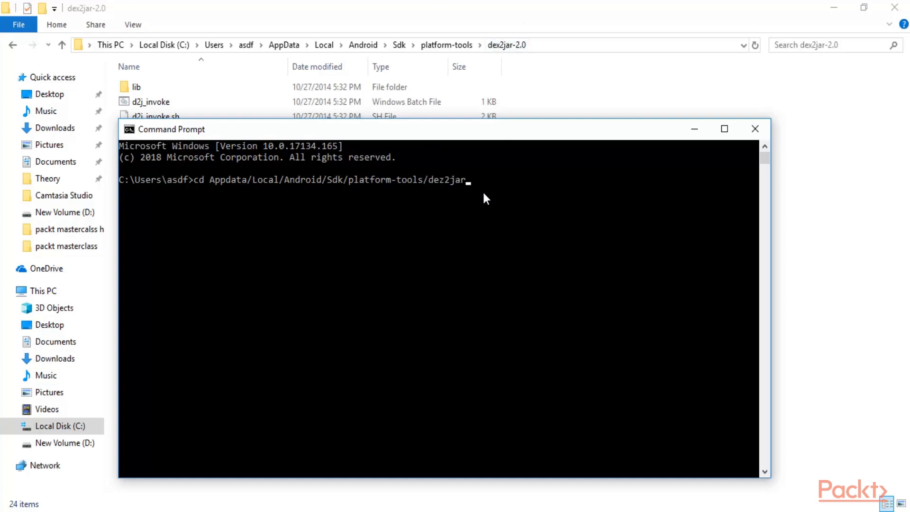
pyautogui.write('-2.0')
pyautogui.press('Return')
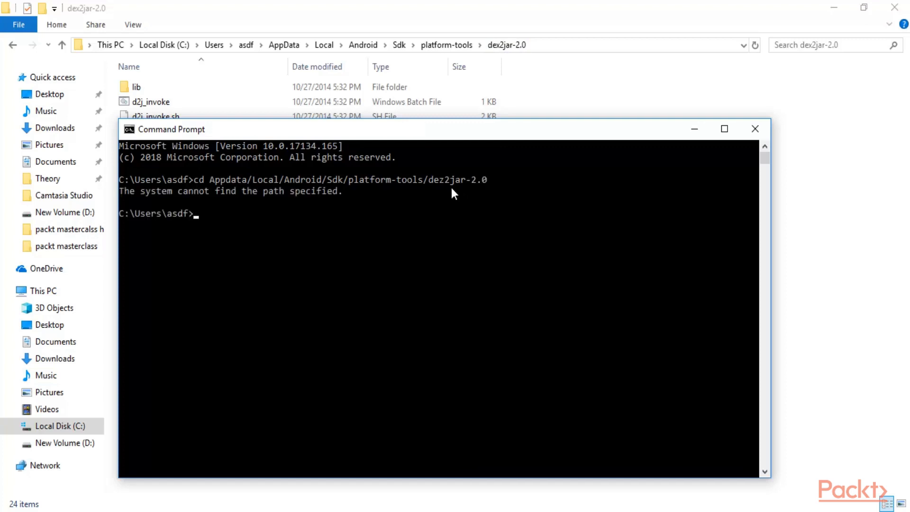
# Correct 'dez2jar' to 'dex2jar' in the recalled cd command and rerun it
pyautogui.press('Up')
pyautogui.press('Left')
pyautogui.press('Left')
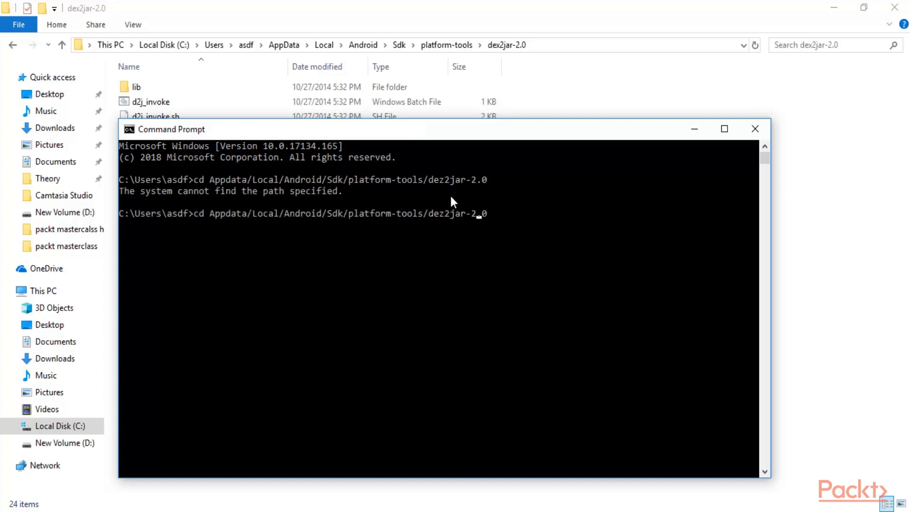
pyautogui.press('BackSpace')
pyautogui.write('x')
pyautogui.press('Return')
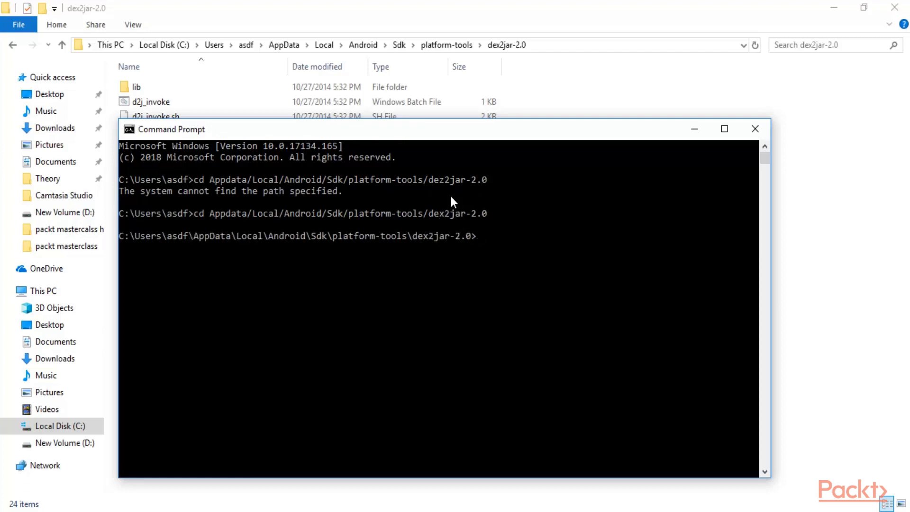
# Reposition the console beside the File Explorer file list, ready for typing
pyautogui.moveTo(462, 122); pyautogui.dragTo(559, 70)
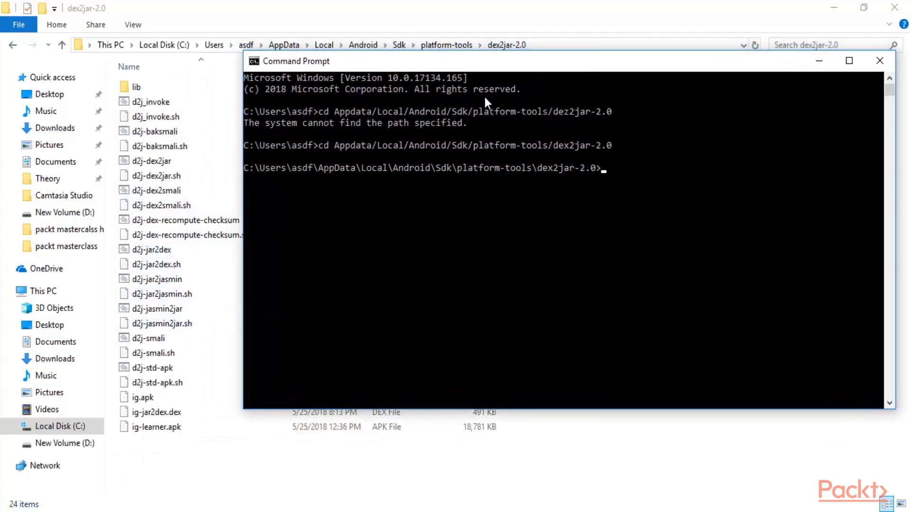
pyautogui.moveTo(473, 67); pyautogui.dragTo(513, 70)
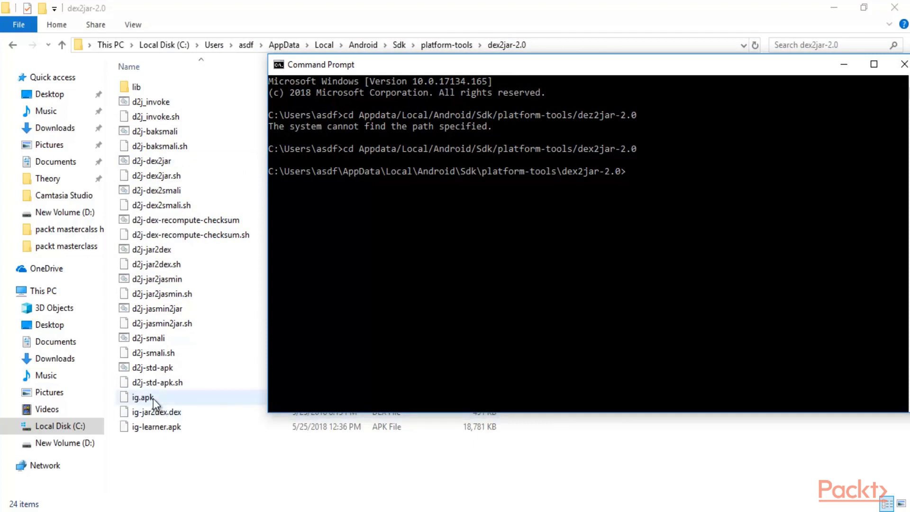
pyautogui.moveTo(541, 63); pyautogui.dragTo(676, 73)
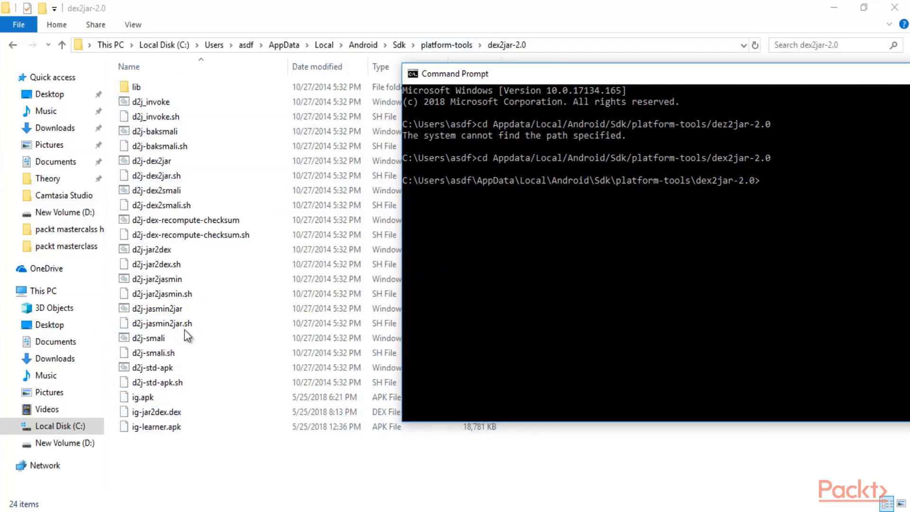
pyautogui.moveTo(539, 72); pyautogui.dragTo(378, 63)
pyautogui.click(609, 173)
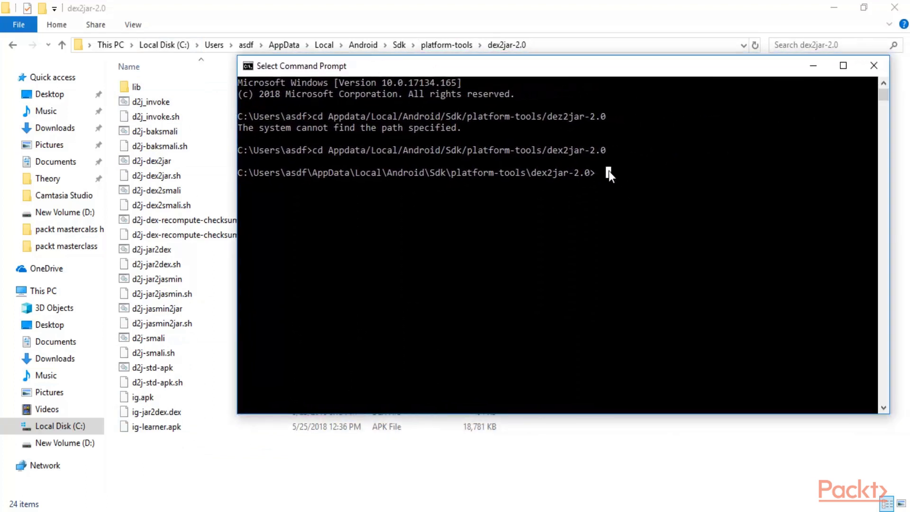
pyautogui.press('Escape')
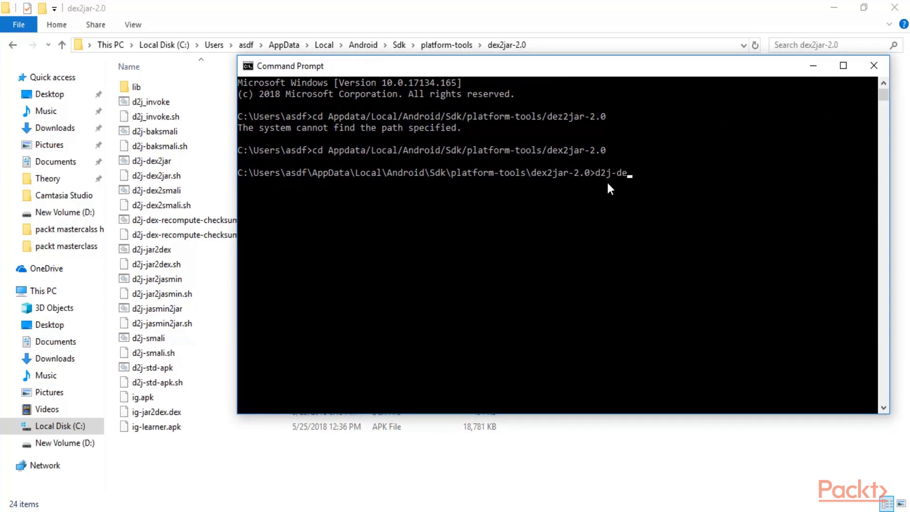
# Run d2j-dex2jar "ig.apk" to convert the APK into ig-dex2jar.jar
pyautogui.write('d2j-dex2jar ""')
pyautogui.press('Left')
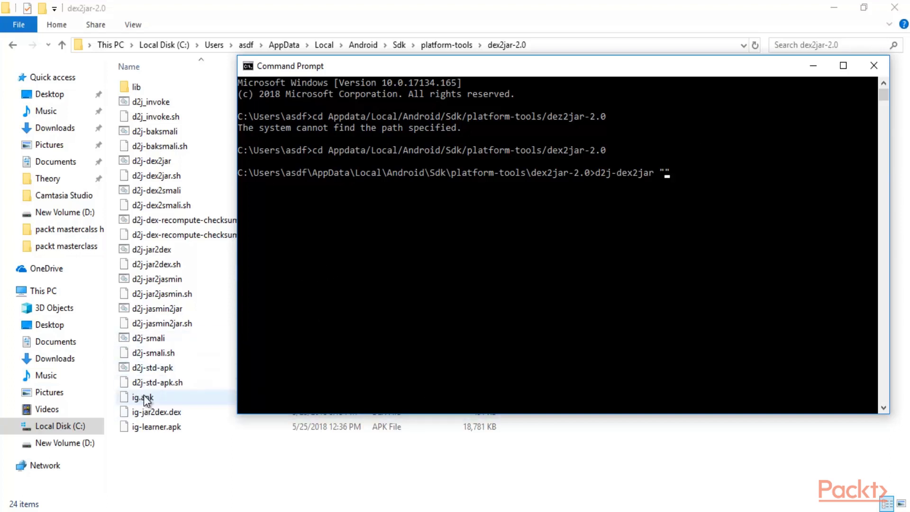
pyautogui.write('ig.apk')
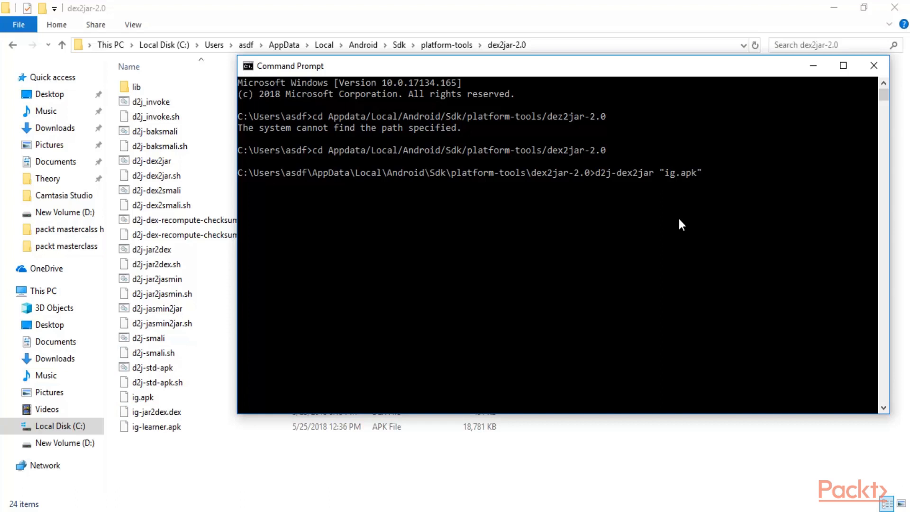
pyautogui.press('Return')
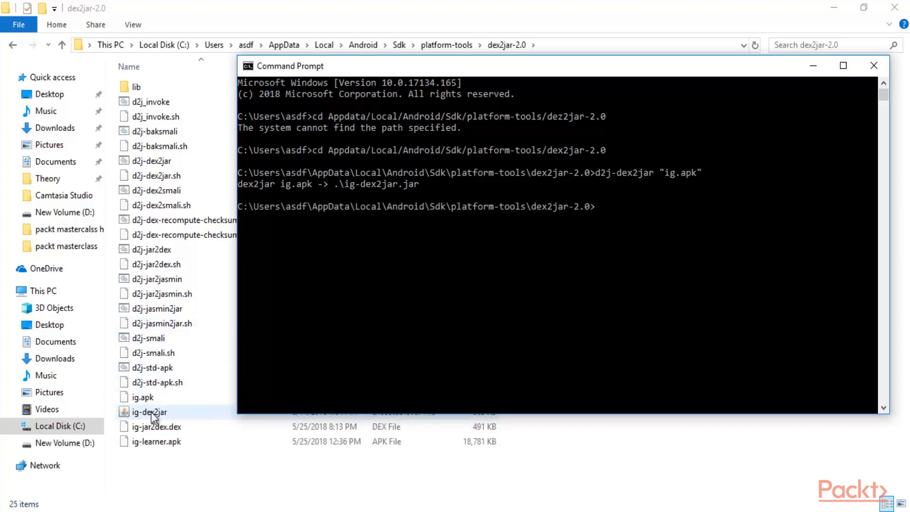
# Highlight the conversion output line and the ig-dex2jar.jar file name in the console
pyautogui.moveTo(243, 185); pyautogui.dragTo(422, 185)
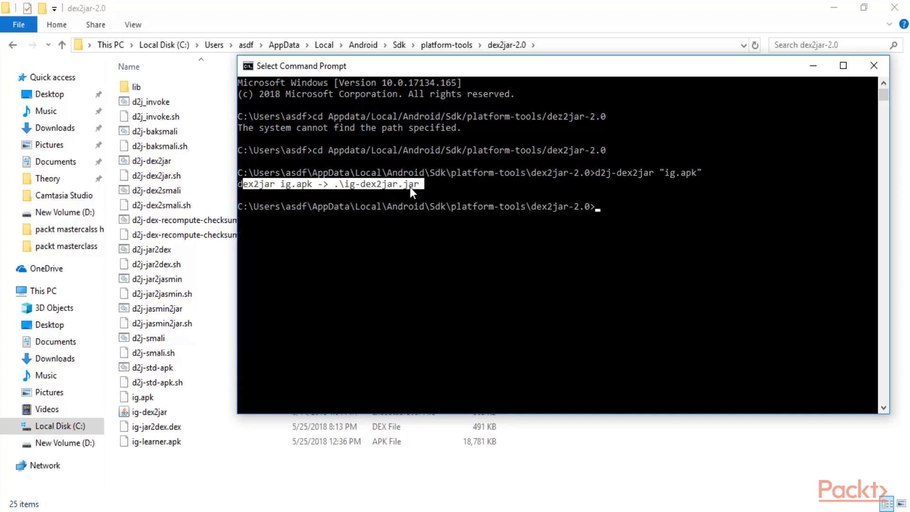
pyautogui.click(411, 186)
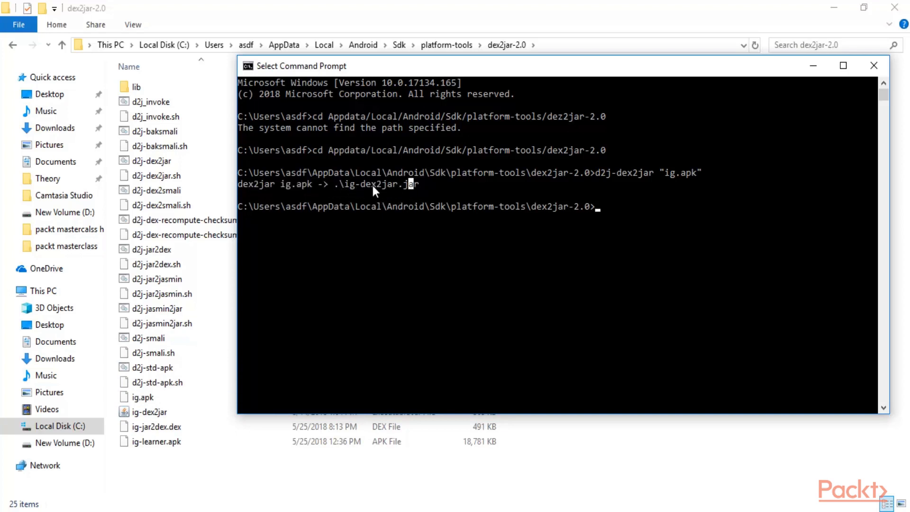
pyautogui.moveTo(426, 187); pyautogui.dragTo(354, 187)
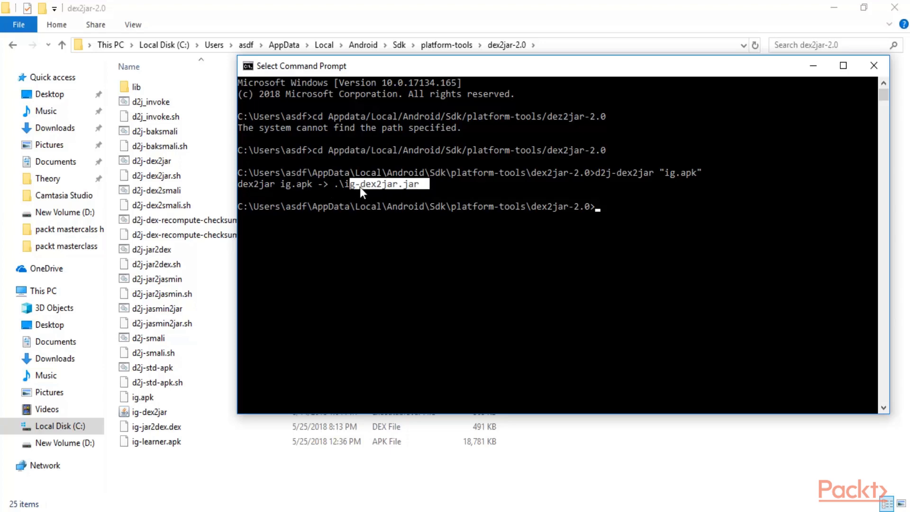
pyautogui.click(496, 184)
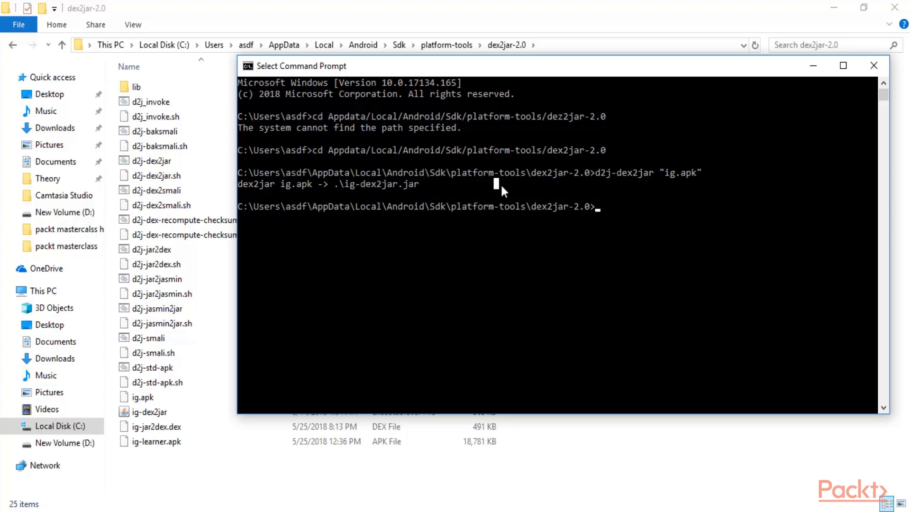
# Minimise Command Prompt and select the new 363 KB ig-dex2jar jar in Explorer
pyautogui.click(815, 64)
pyautogui.click(146, 410)
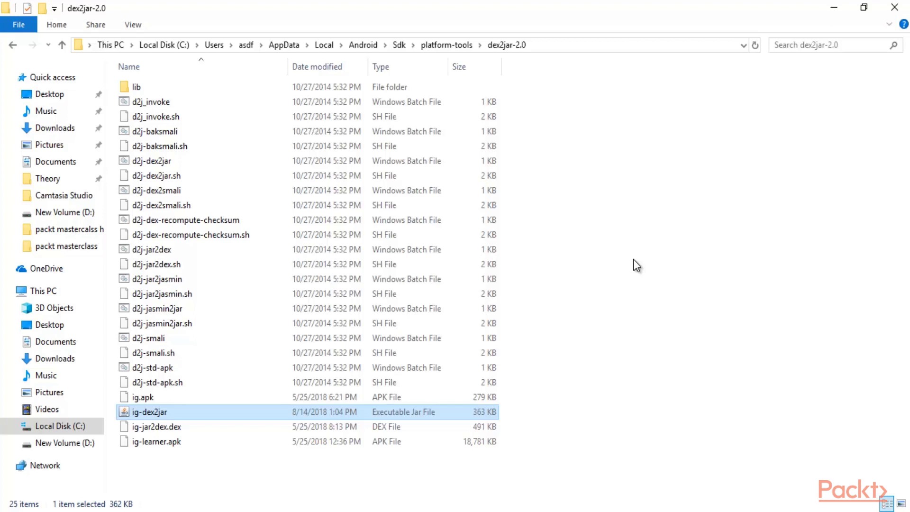
pyautogui.click(634, 261)
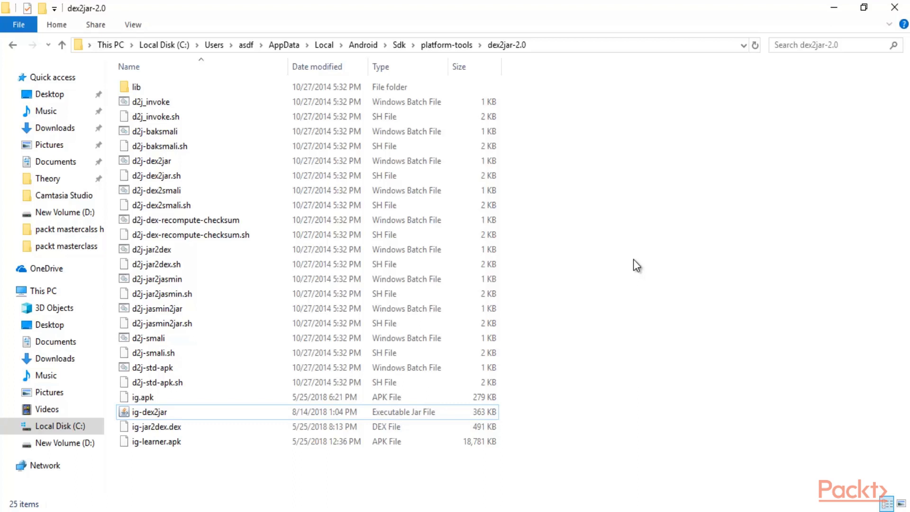